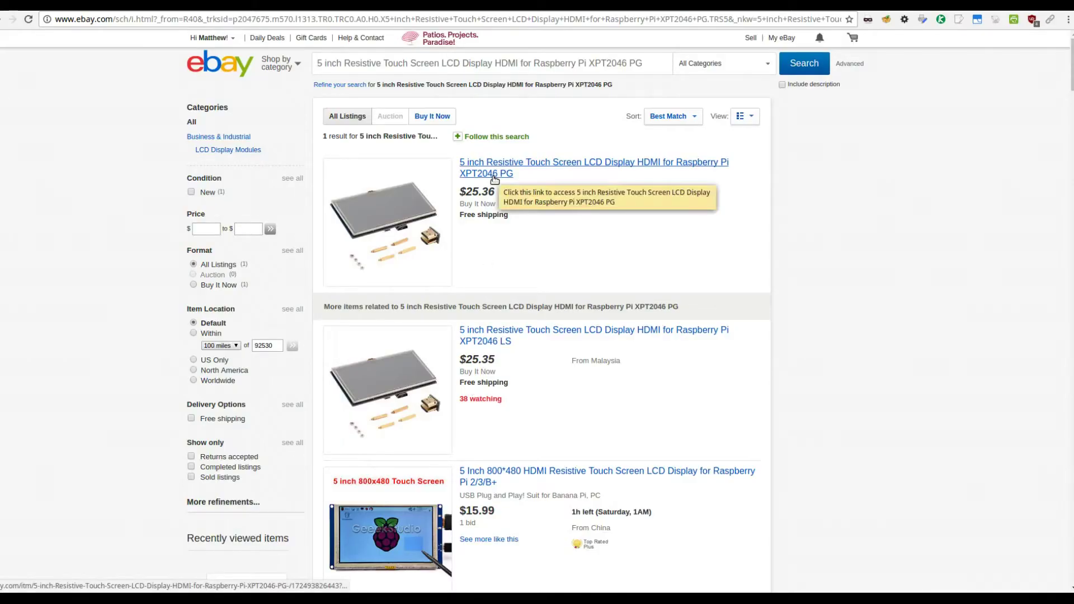
{"action": "scroll", "coordinate": [494, 179], "scroll_direction": "down", "scroll_amount": 2}
{"action": "scroll", "coordinate": [625, 245], "scroll_direction": "down", "scroll_amount": 2}
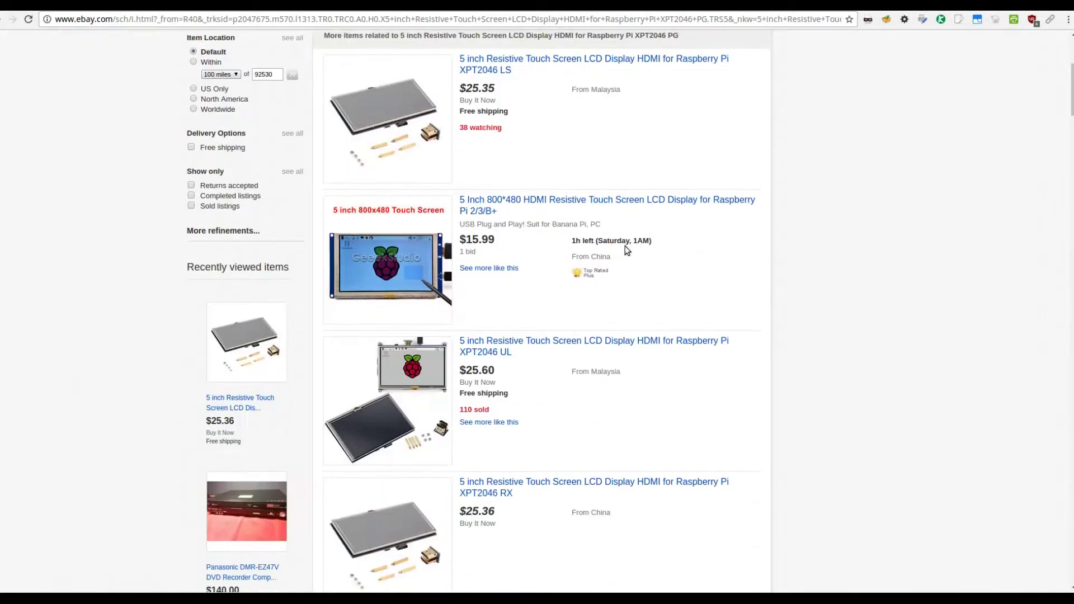
{"action": "scroll", "coordinate": [625, 245], "scroll_direction": "down", "scroll_amount": 1}
{"action": "scroll", "coordinate": [625, 246], "scroll_direction": "down", "scroll_amount": 2}
{"action": "scroll", "coordinate": [625, 246], "scroll_direction": "down", "scroll_amount": 2}
{"action": "scroll", "coordinate": [626, 245], "scroll_direction": "down", "scroll_amount": 1}
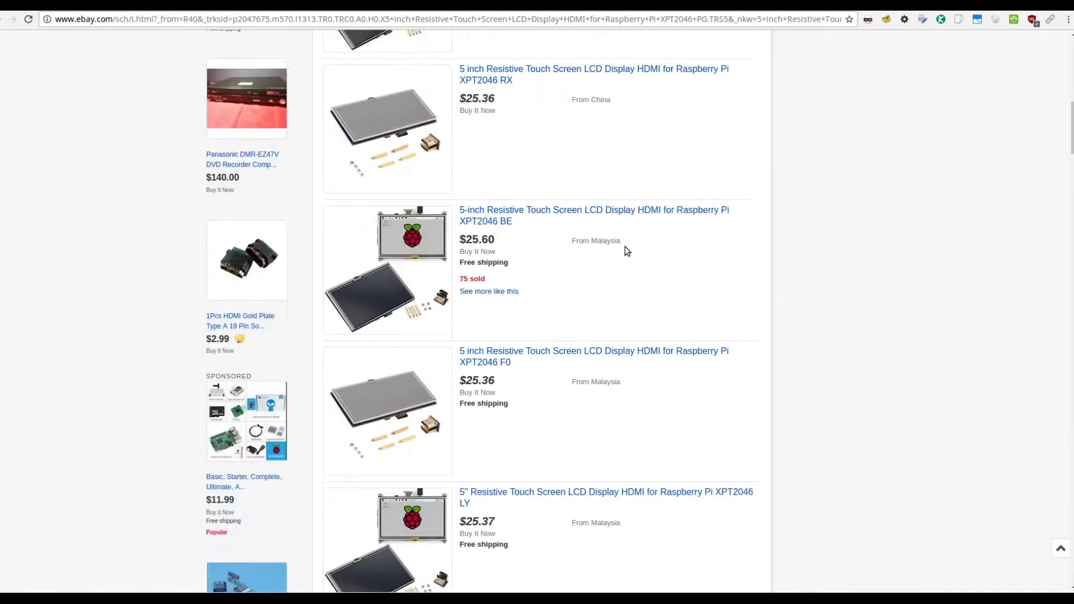
{"action": "scroll", "coordinate": [625, 249], "scroll_direction": "down", "scroll_amount": 1}
{"action": "scroll", "coordinate": [625, 249], "scroll_direction": "down", "scroll_amount": 2}
{"action": "scroll", "coordinate": [625, 248], "scroll_direction": "down", "scroll_amount": 1}
{"action": "scroll", "coordinate": [625, 250], "scroll_direction": "down", "scroll_amount": 1}
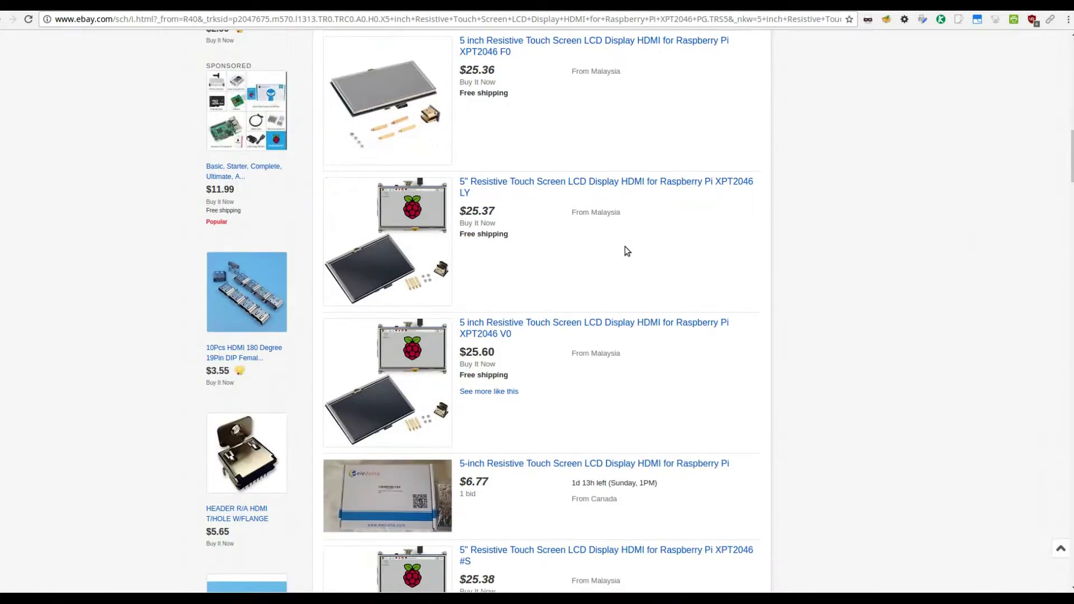
{"action": "scroll", "coordinate": [625, 249], "scroll_direction": "down", "scroll_amount": 1}
{"action": "scroll", "coordinate": [625, 250], "scroll_direction": "down", "scroll_amount": 1}
{"action": "scroll", "coordinate": [625, 249], "scroll_direction": "down", "scroll_amount": 1}
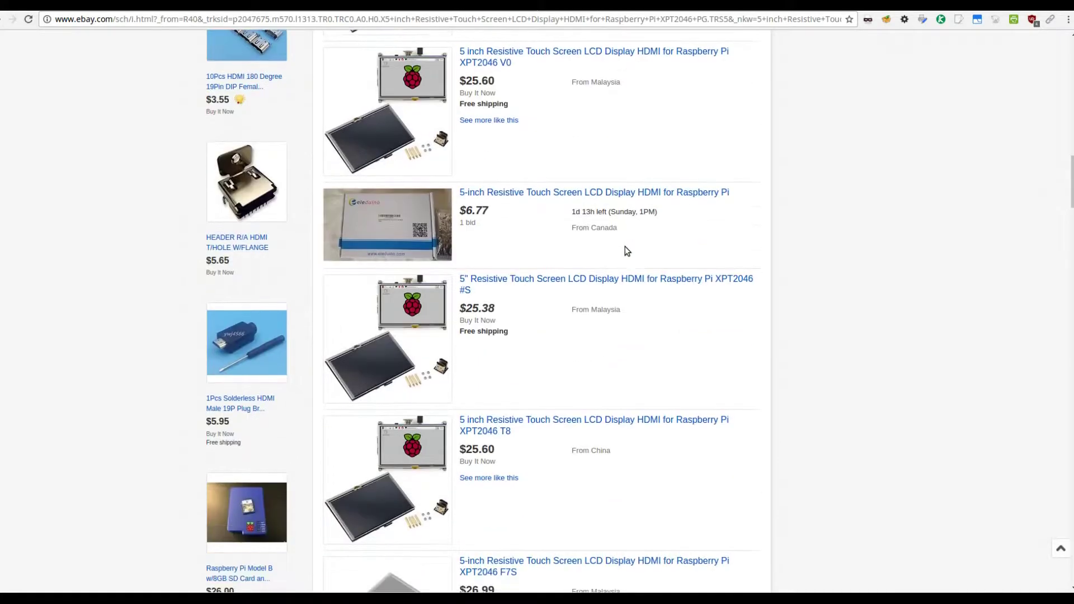
{"action": "scroll", "coordinate": [625, 248], "scroll_direction": "down", "scroll_amount": 1}
{"action": "scroll", "coordinate": [646, 240], "scroll_direction": "down", "scroll_amount": 2}
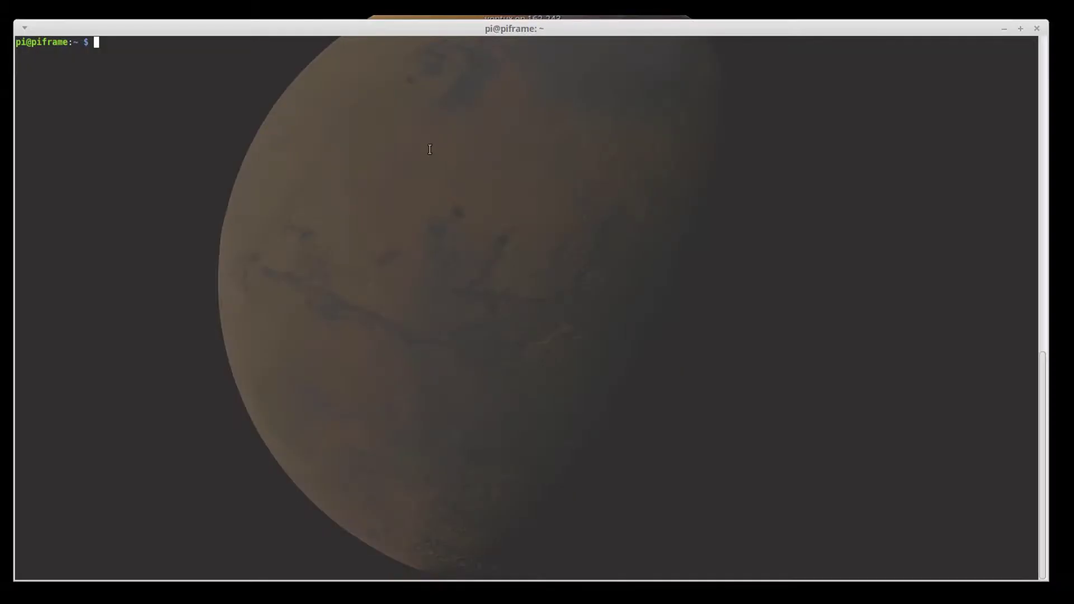
{"action": "type", "text": "nano"}
{"action": "type", "text": " /bo"}
{"action": "type", "text": "ot/config.txt"}
Run nano /boot/config.txt and move down to the HDMI group 2, mode 87, 800 480 cvt lines
{"action": "key", "text": "Return"}
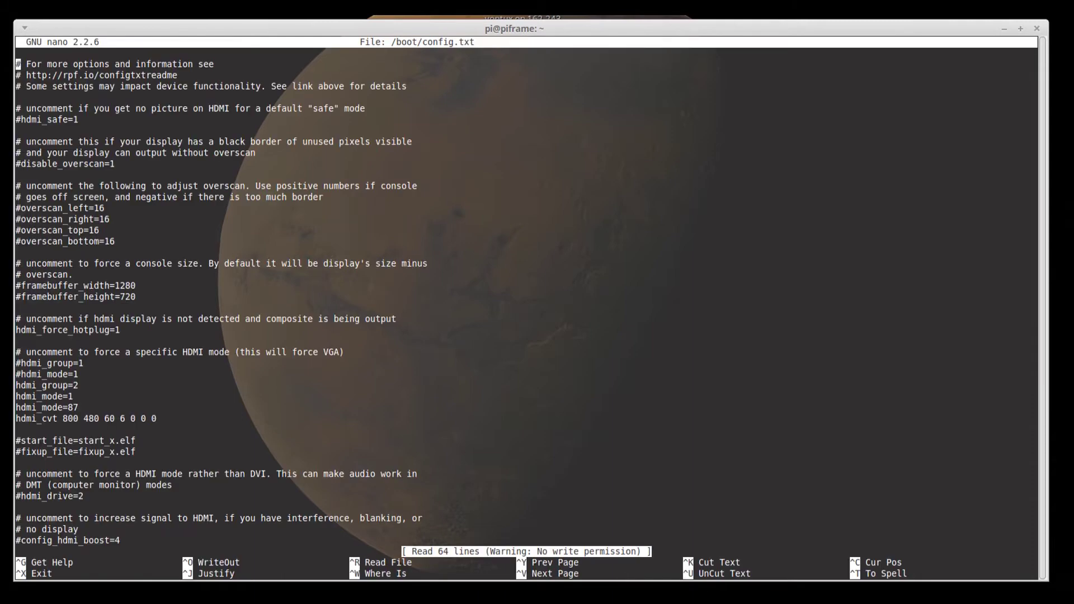
{"action": "key", "text": "Down"}
{"action": "key", "text": "Down"}
{"action": "key", "text": "Down"}
{"action": "key", "text": "Down"}
{"action": "key", "text": "Down"}
{"action": "key", "text": "Down"}
{"action": "key", "text": "Down"}
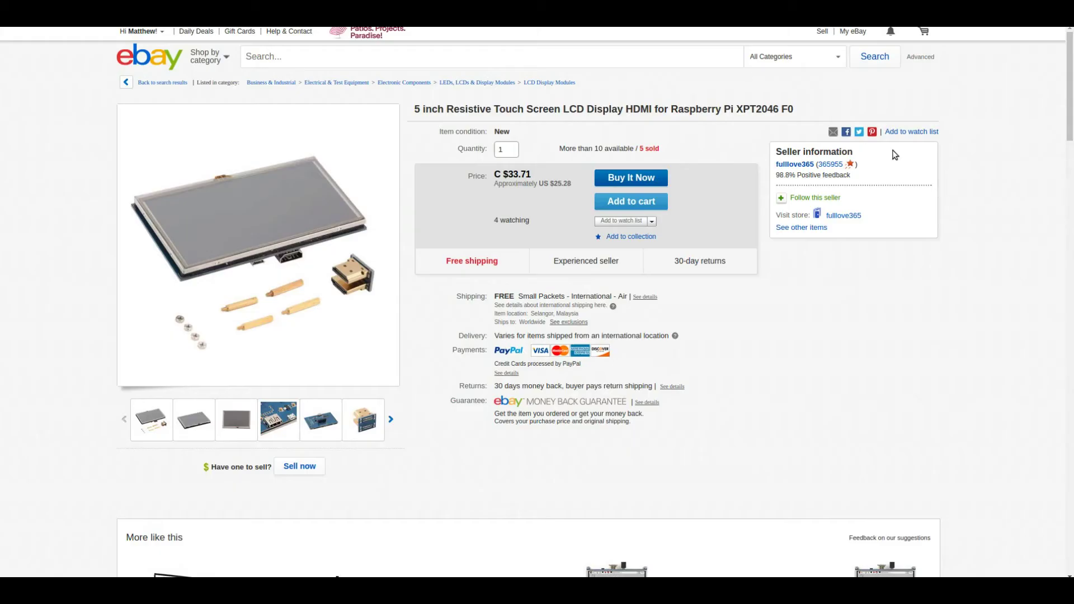
{"action": "scroll", "coordinate": [893, 153], "scroll_direction": "down", "scroll_amount": 3}
{"action": "scroll", "coordinate": [907, 151], "scroll_direction": "down", "scroll_amount": 5}
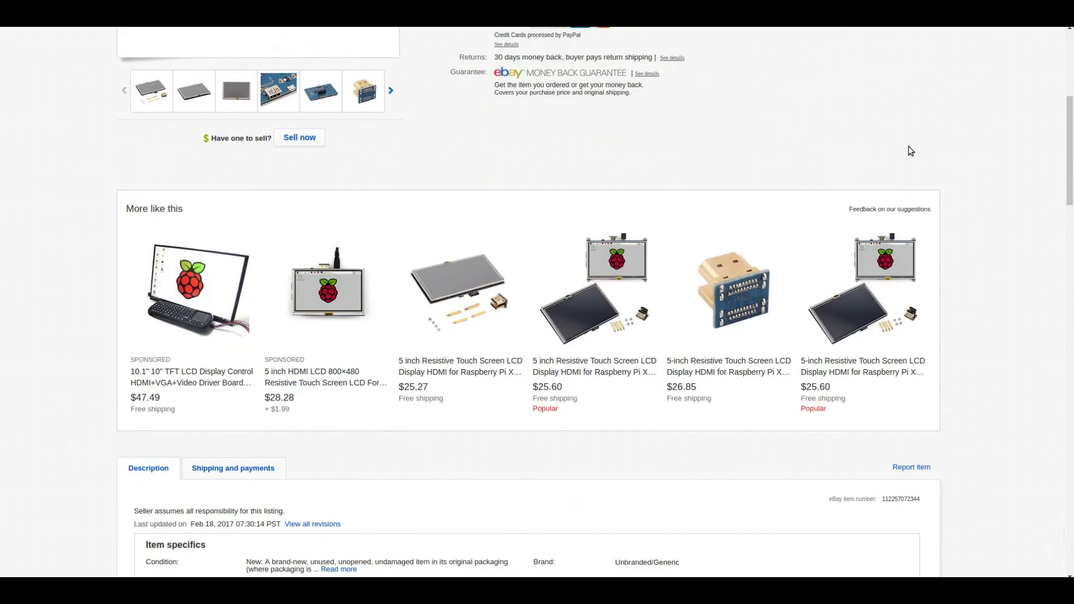
{"action": "scroll", "coordinate": [908, 151], "scroll_direction": "down", "scroll_amount": 3}
{"action": "scroll", "coordinate": [910, 151], "scroll_direction": "down", "scroll_amount": 4}
{"action": "scroll", "coordinate": [906, 161], "scroll_direction": "down", "scroll_amount": 2}
{"action": "scroll", "coordinate": [909, 169], "scroll_direction": "down", "scroll_amount": 2}
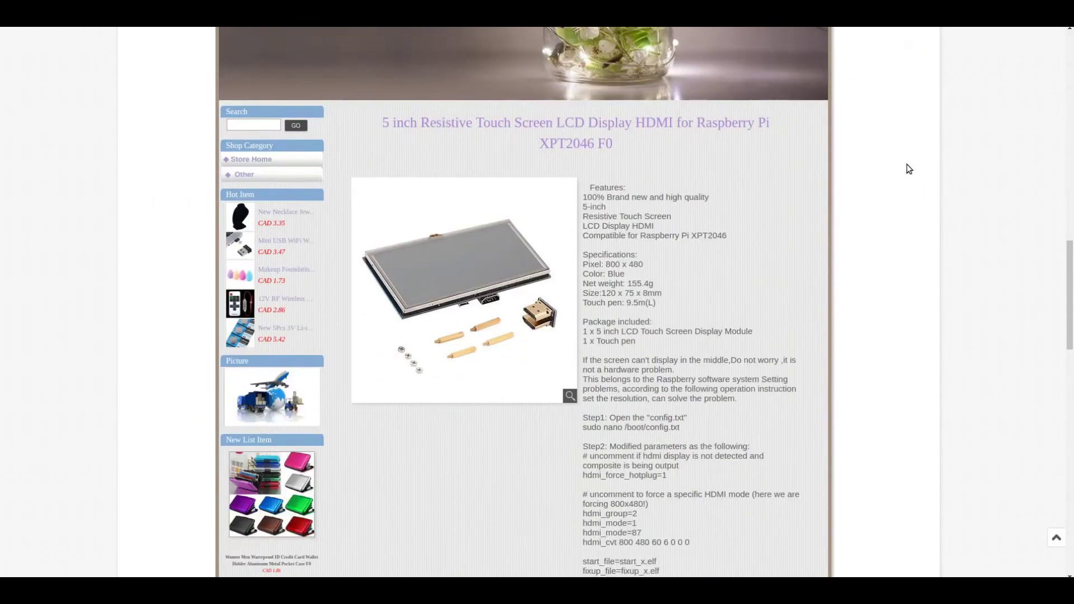
{"action": "scroll", "coordinate": [907, 169], "scroll_direction": "down", "scroll_amount": 2}
{"action": "scroll", "coordinate": [907, 168], "scroll_direction": "down", "scroll_amount": 1}
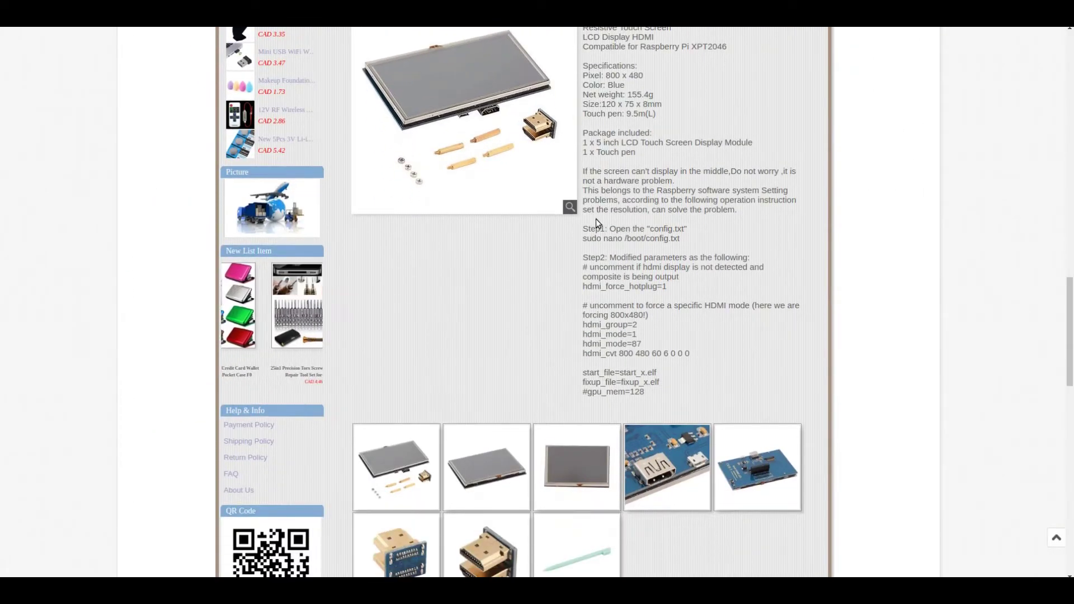
Select and copy the seller's config.txt setup instructions from the listing description
{"action": "mouse_move", "coordinate": [584, 34]}
{"action": "left_mouse_down"}
{"action": "mouse_move", "coordinate": [633, 385]}
{"action": "mouse_move", "coordinate": [649, 398]}
{"action": "left_mouse_up"}
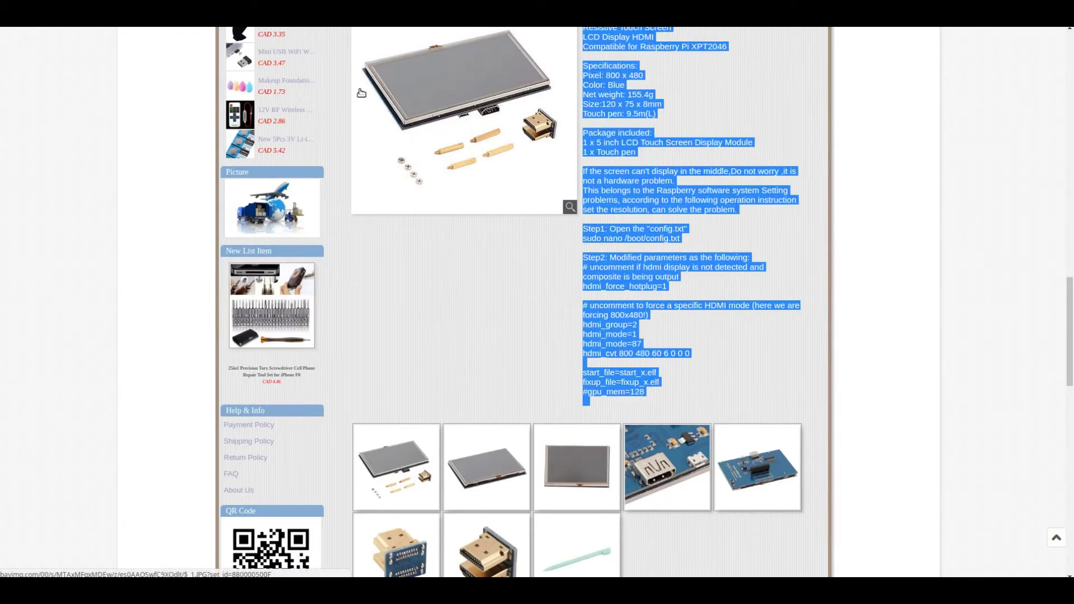
{"action": "key", "text": "alt+Tab"}
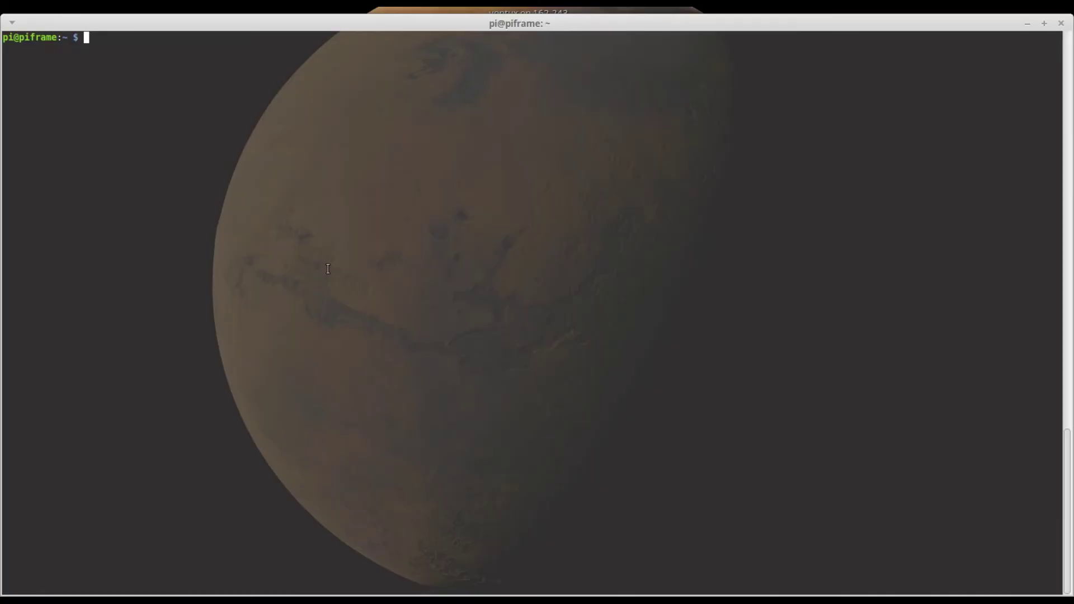
{"action": "type", "text": "sudo rasp"}
{"action": "type", "text": "i-config"}
Run sudo raspi-config to start the configuration tool
{"action": "key", "text": "Return"}
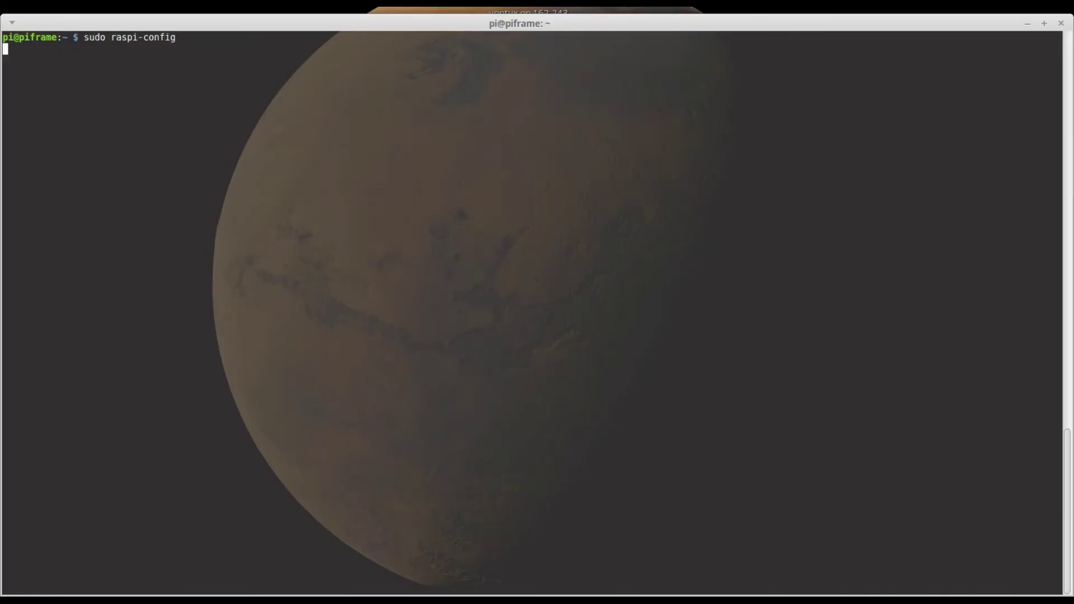